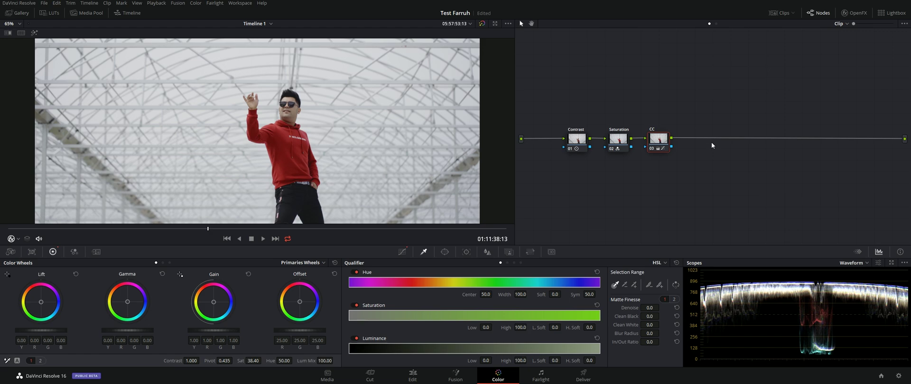
Drag the CC node upward, out of line with the Contrast and Saturation nodes
left_click_drag(663, 147, 663, 114)
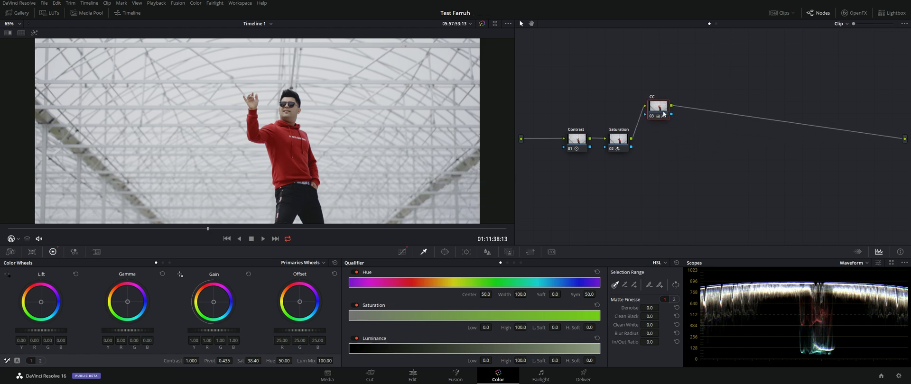
Add serial node 04 after CC, then parallel node 06 beside it
left_click(195, 2)
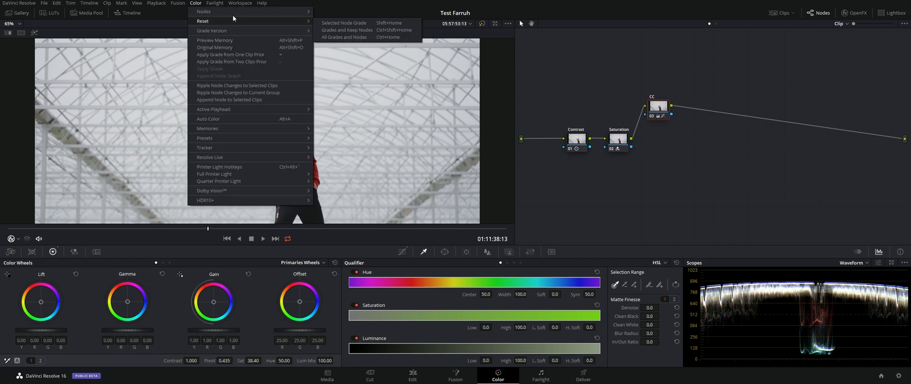
left_click(391, 30)
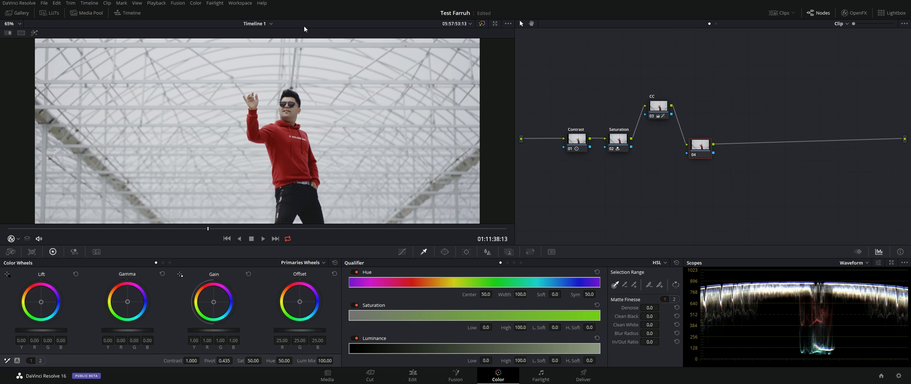
left_click(196, 3)
mouse_move(228, 12)
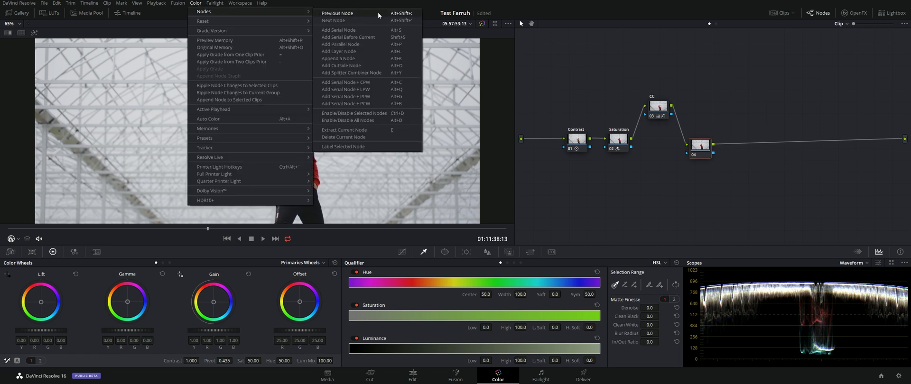
left_click(377, 52)
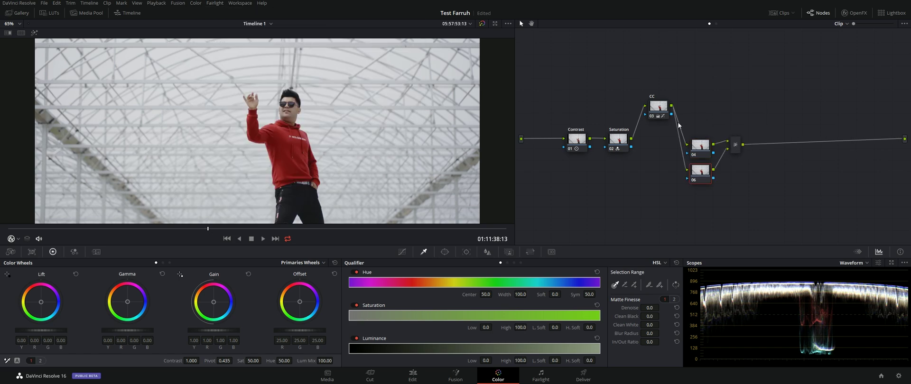
Reposition the CC node and shift the first three nodes left
left_click(705, 138)
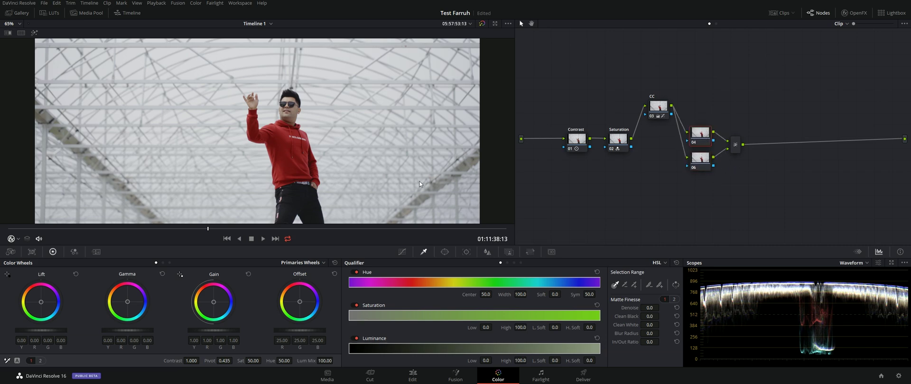
left_click_drag(658, 110, 653, 122)
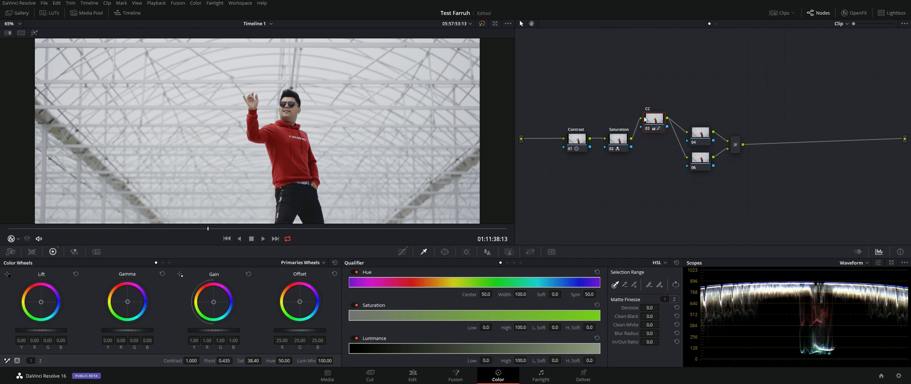
mouse_move(654, 102)
left_mouse_down()
mouse_move(574, 159)
mouse_move(552, 149)
left_mouse_up()
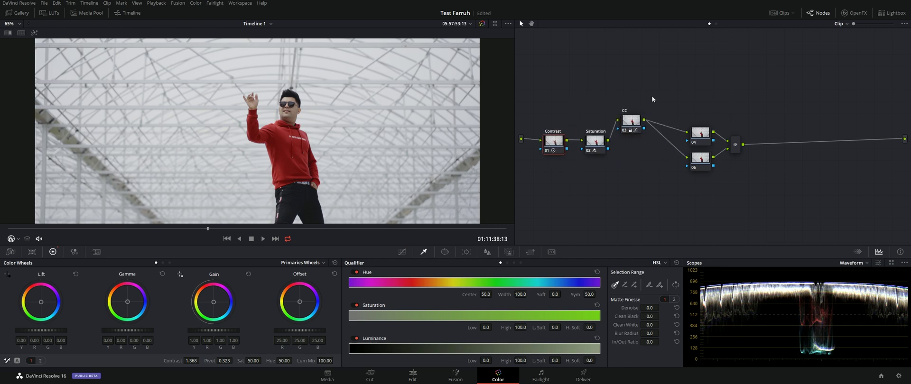
Apply the Film Looks Rec709 Kodak 2383 3D LUT to node 04 and enable highlight preview
left_click(704, 133)
right_click(699, 135)
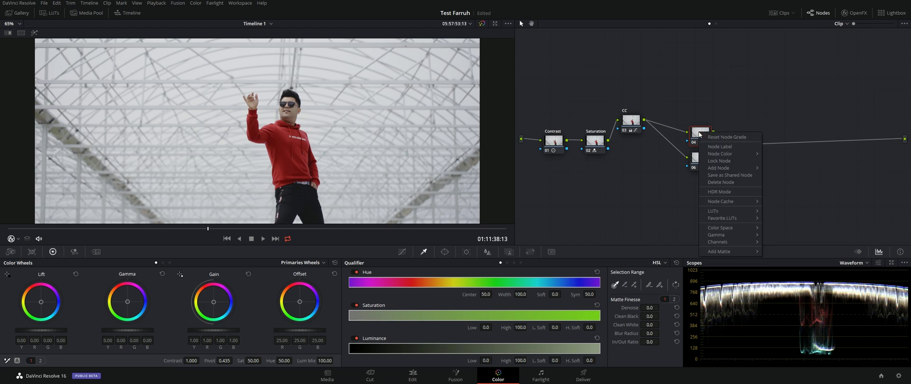
mouse_move(739, 211)
mouse_move(787, 234)
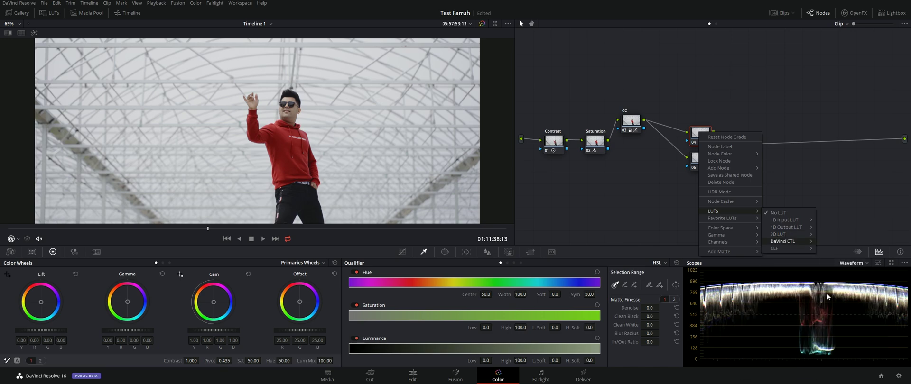
mouse_move(841, 293)
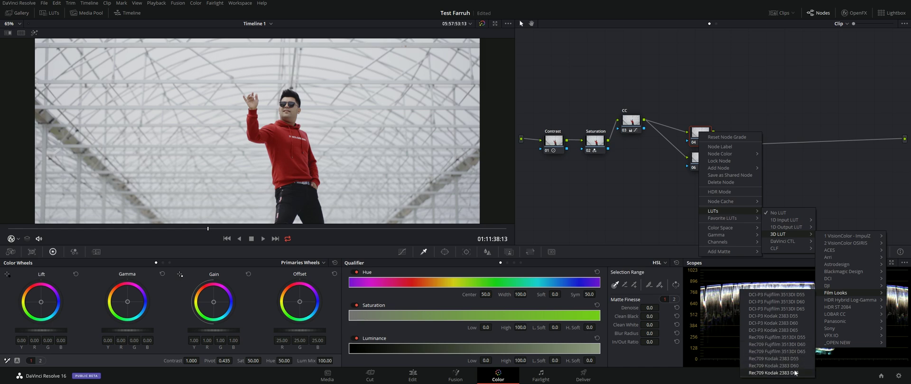
left_click(793, 368)
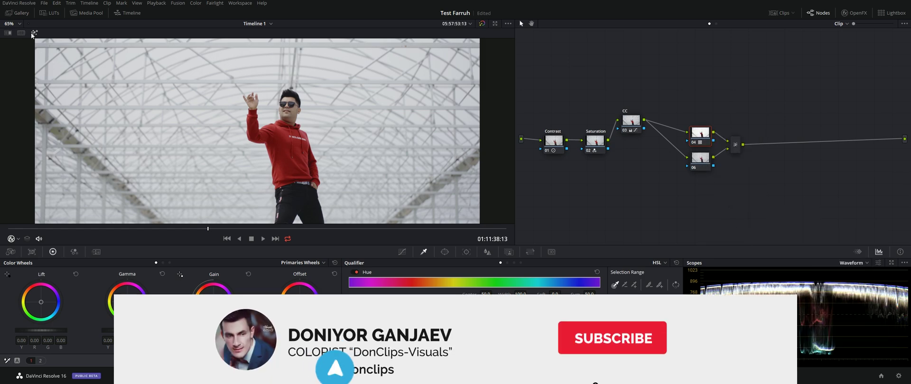
left_click(34, 33)
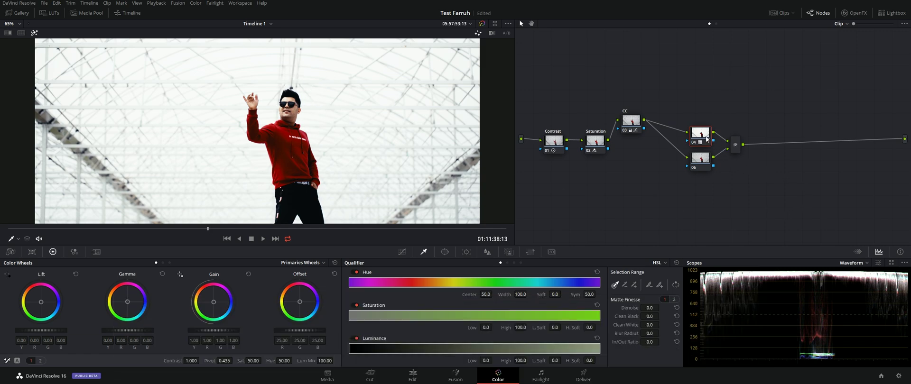
Raise node 04 above node 06 and label it 'LUT'
left_click_drag(706, 139, 706, 122)
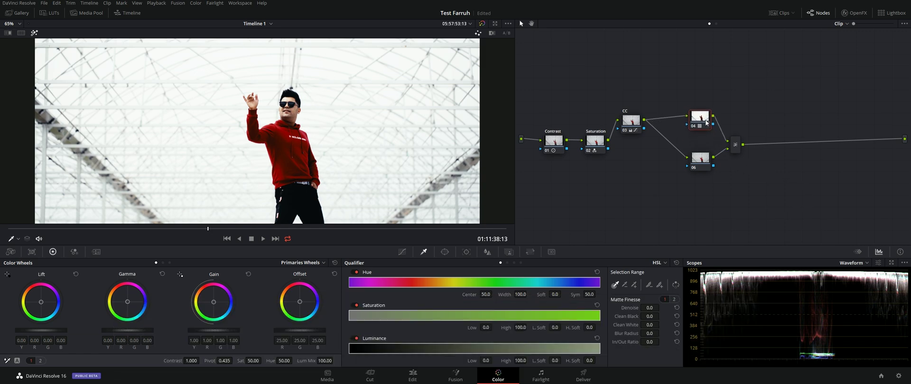
left_click(35, 33)
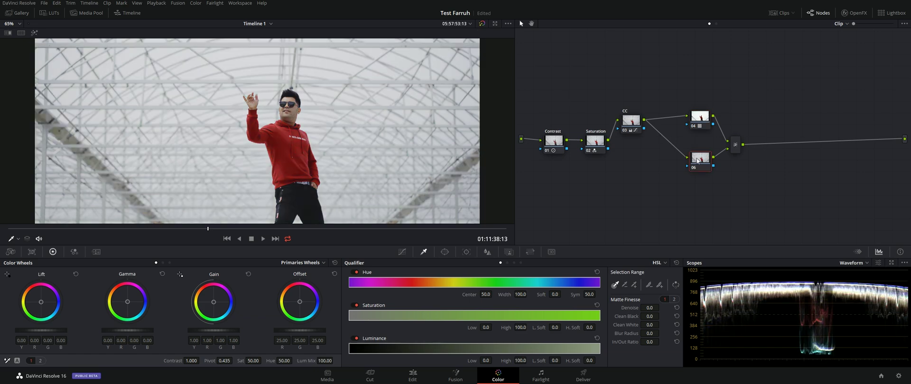
left_click_drag(700, 119, 697, 105)
left_click(702, 159)
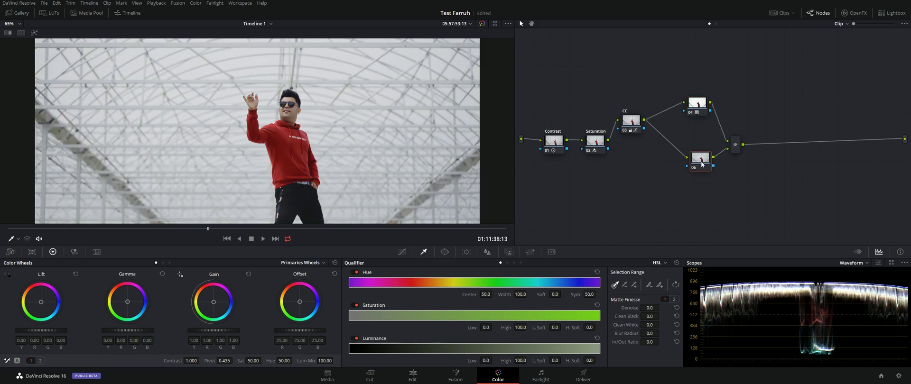
right_click(699, 112)
key("Escape")
type("LUT")
Nudge node 06 into place and label it 'Mask'
left_click_drag(702, 159, 699, 159)
right_click(699, 163)
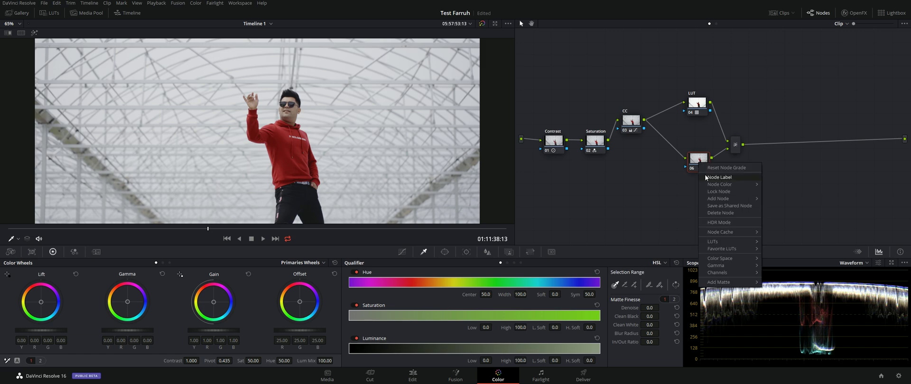
left_click(705, 176)
type("Mask")
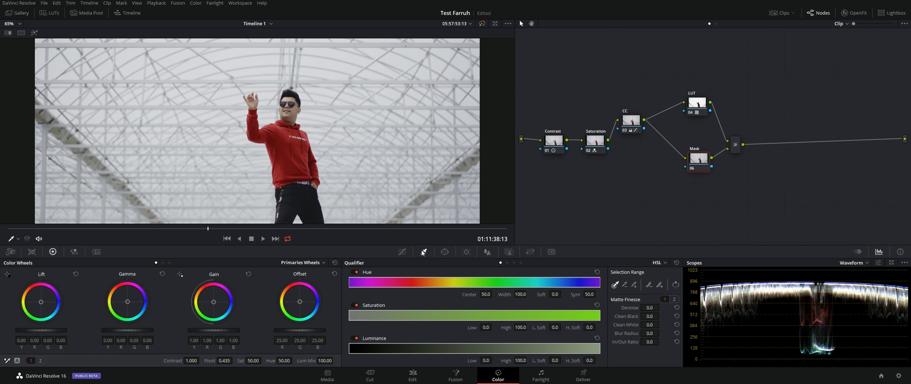
Sample the man's skin with the qualifier picker and extend the key (Hue 36.1, luminance 57.1–73.5)
left_click(401, 252)
left_click(423, 252)
scroll(291, 95, "up", 2)
scroll(294, 102, "up", 1)
scroll(304, 116, "up", 2)
scroll(315, 136, "up", 2)
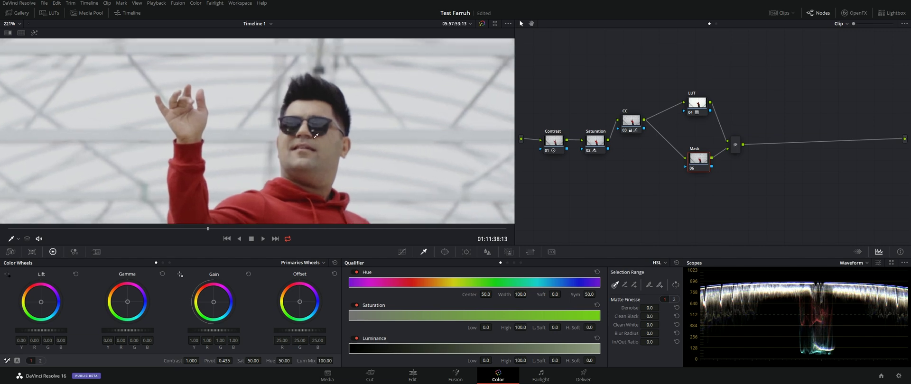
left_click(301, 104)
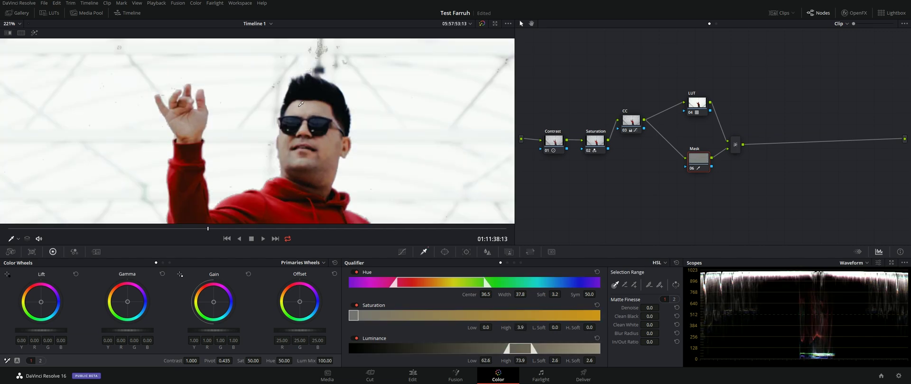
left_click(298, 106)
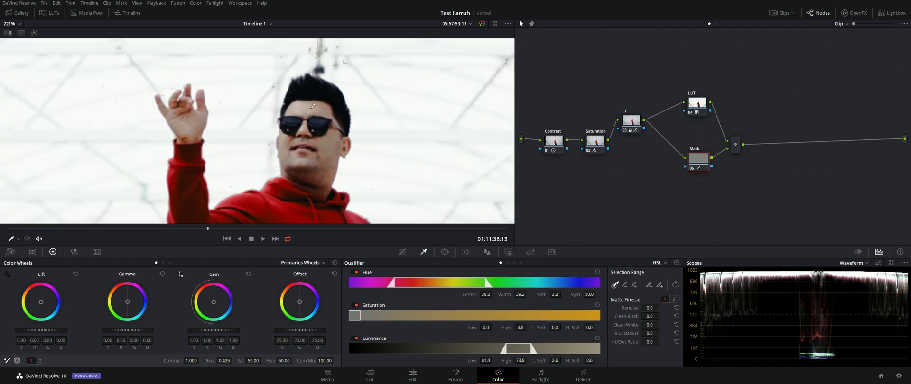
left_click(34, 33)
left_click_drag(315, 113, 328, 111)
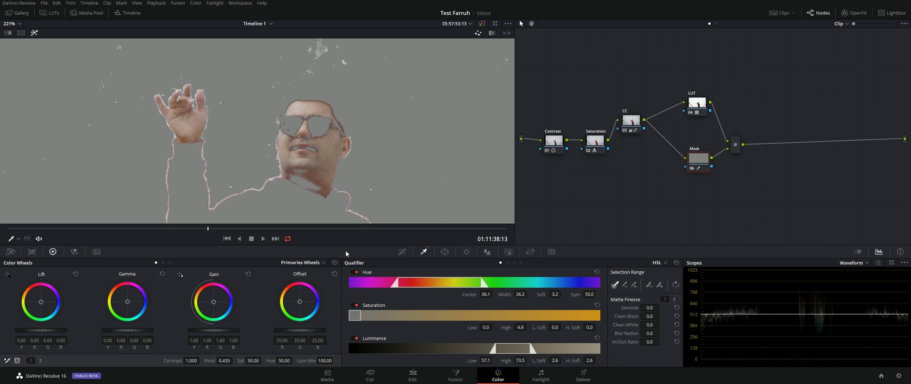
scroll(333, 159, "down", 5)
scroll(333, 160, "down", 2)
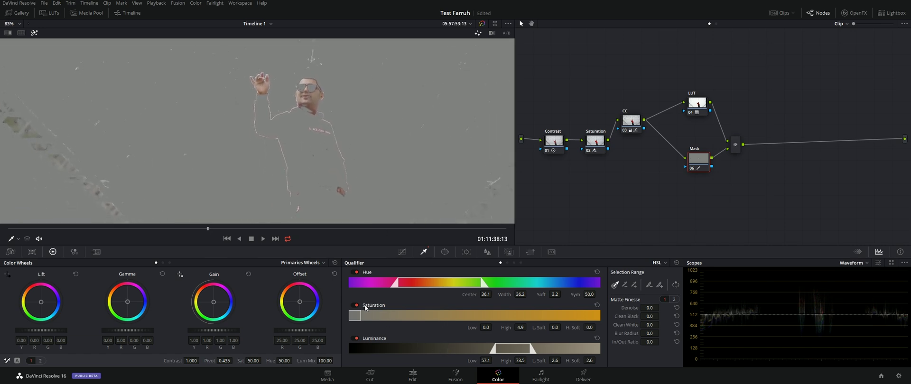
Disable the Saturation and Luminance qualifiers, soften the hue edges, and clean up mask noise
left_click(364, 305)
left_click(354, 339)
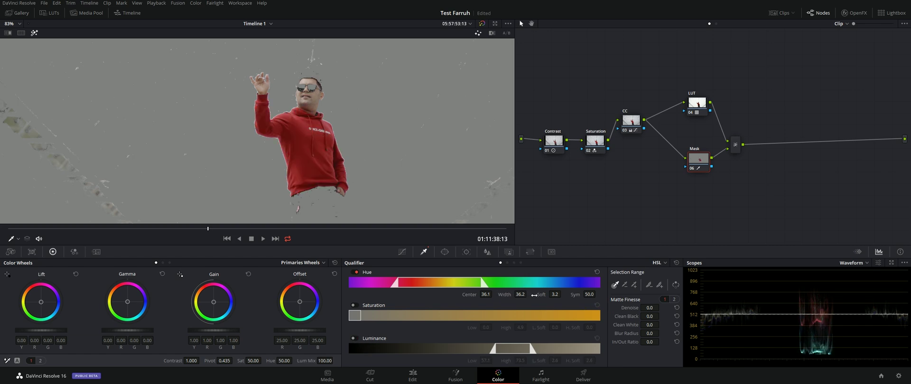
left_click_drag(534, 294, 536, 294)
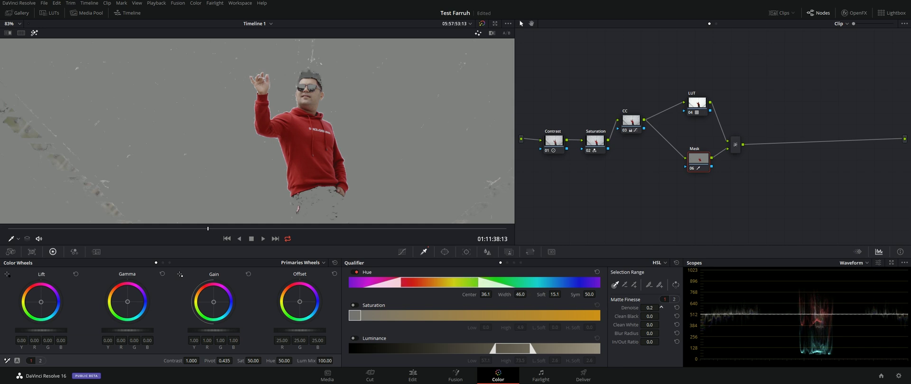
mouse_move(649, 308)
left_mouse_down()
mouse_move(664, 308)
mouse_move(661, 324)
left_mouse_up()
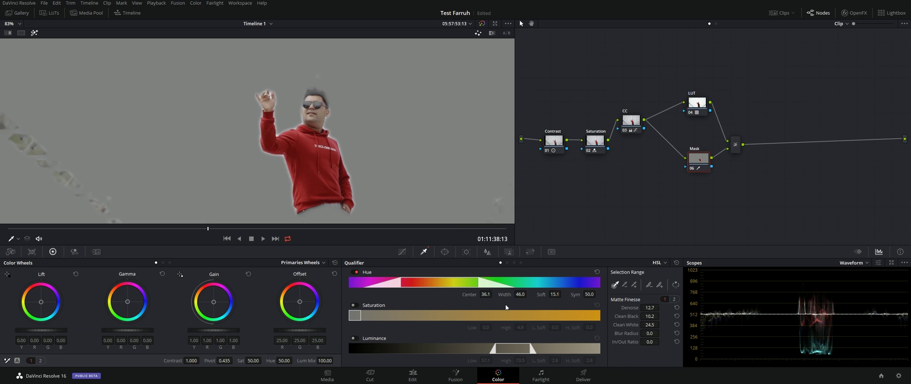
Adjust the Mask qualifier's hue range to width 37.2 with soft 23.8
left_click_drag(520, 295, 528, 295)
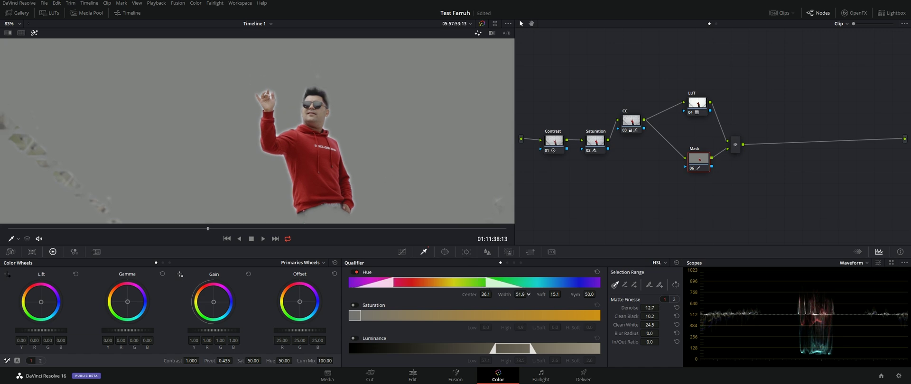
mouse_move(527, 294)
left_mouse_down()
mouse_move(498, 295)
mouse_move(563, 294)
left_mouse_up()
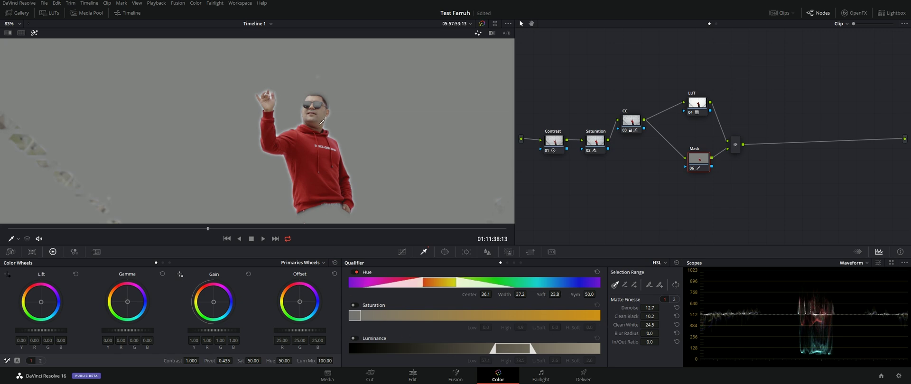
scroll(318, 123, "down", 2)
scroll(308, 124, "down", 1)
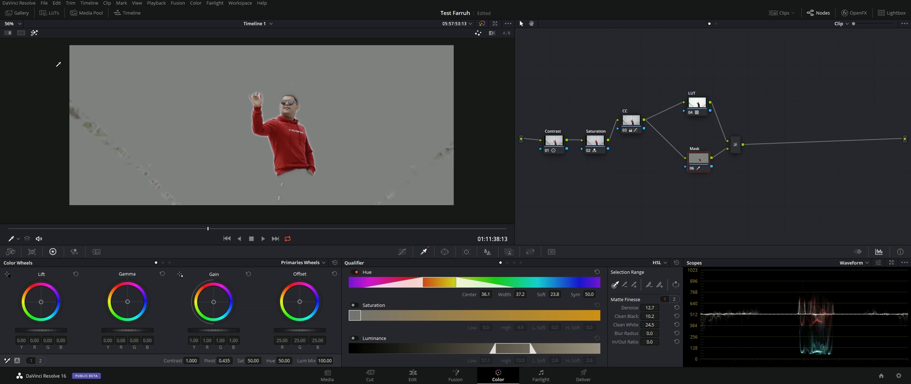
left_click(34, 33)
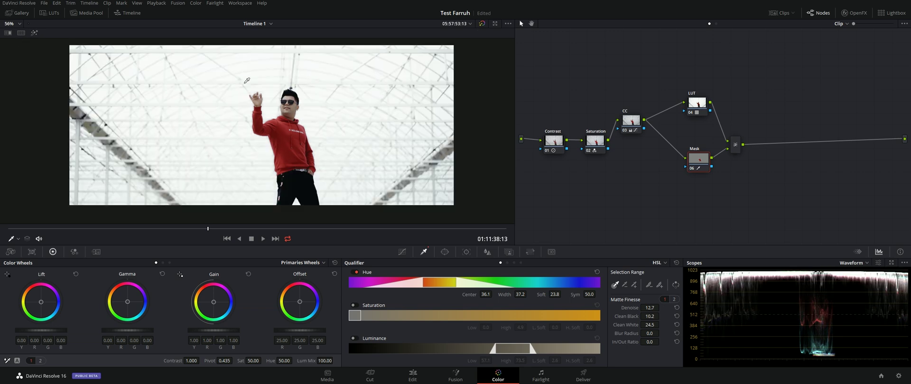
left_click(702, 105)
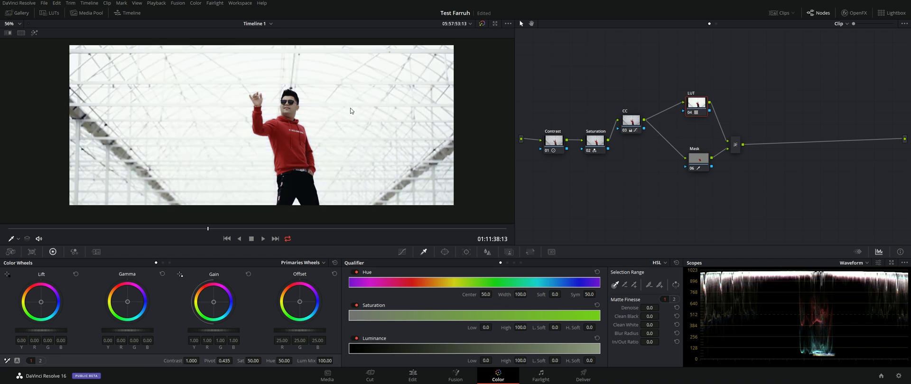
left_click_drag(204, 361, 183, 360)
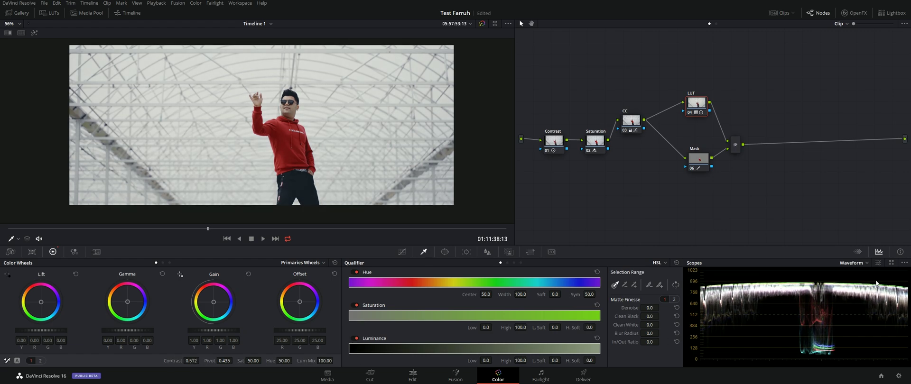
key("ctrl+s")
scroll(309, 133, "up", 2)
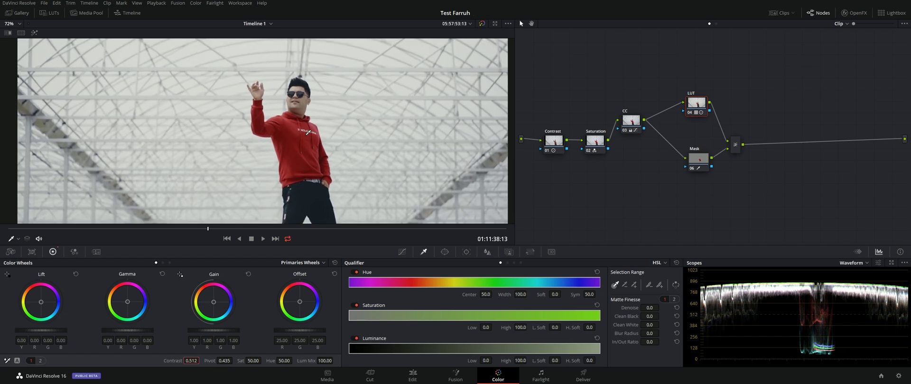
left_click_drag(770, 60, 689, 192)
key("ctrl+d")
key("ctrl+d")
key("ctrl+d")
key("ctrl+d")
key("ctrl+d")
key("ctrl+d")
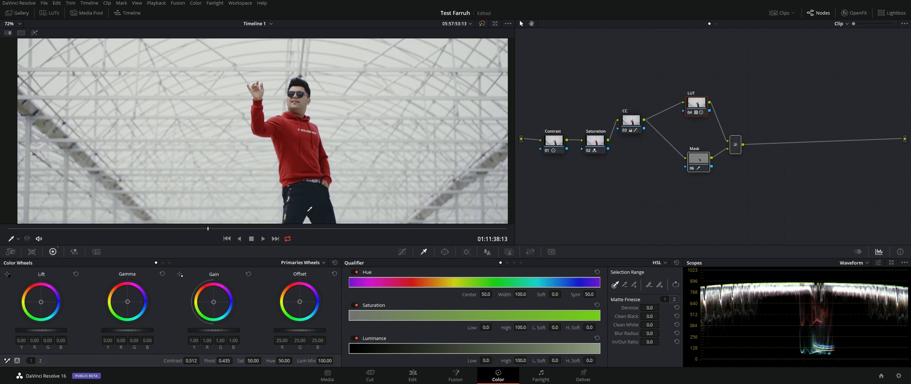
key("ctrl+d")
key("ctrl+d")
scroll(308, 102, "down", 2)
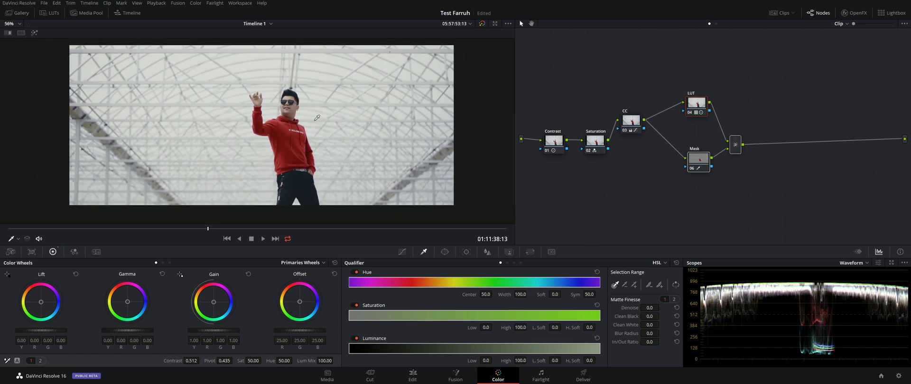
left_click(670, 194)
Cool the LUT node's shadows with Lift, then try and reset a Gamma shift on the Mask node
left_click_drag(42, 305, 42, 304)
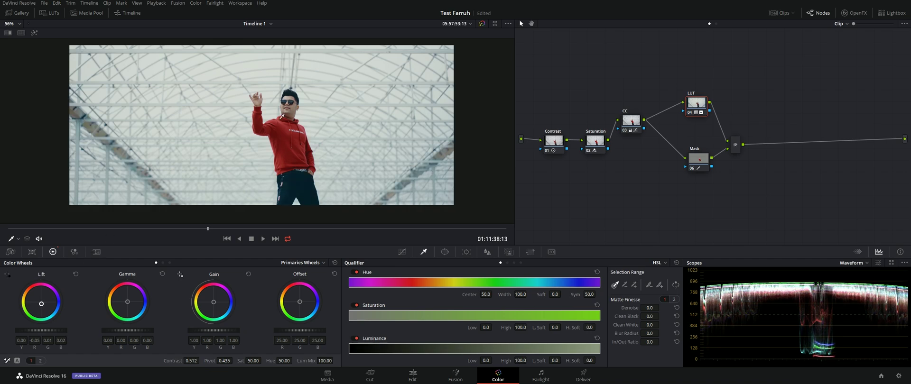
left_click(699, 162)
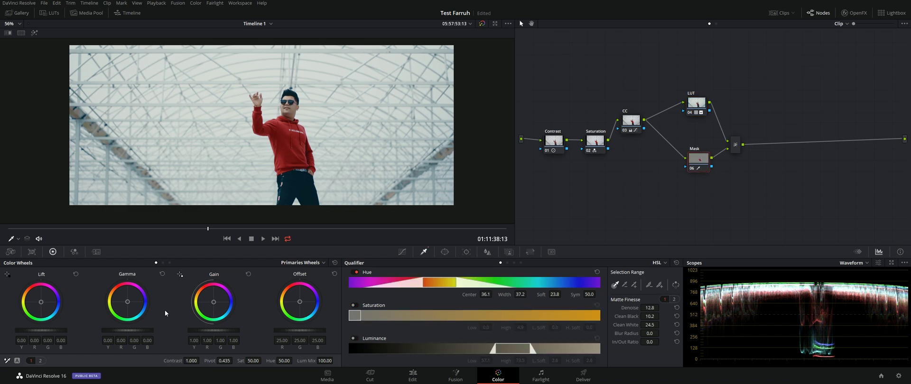
mouse_move(133, 304)
left_mouse_down()
mouse_move(120, 305)
mouse_move(125, 295)
left_mouse_up()
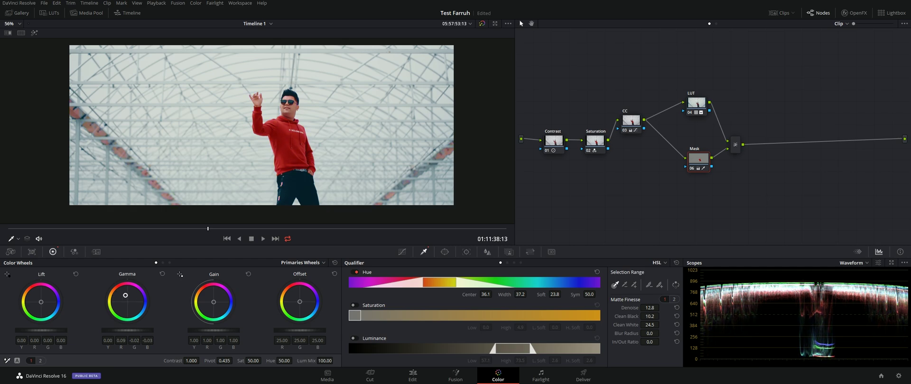
double_click(126, 298)
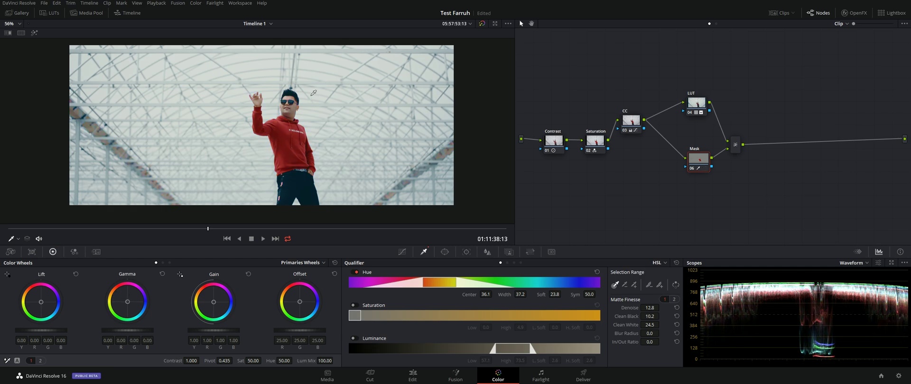
Refine the LUT node's lift to R −0.07, G 0.02, B 0.00 and save the project
left_click(696, 103)
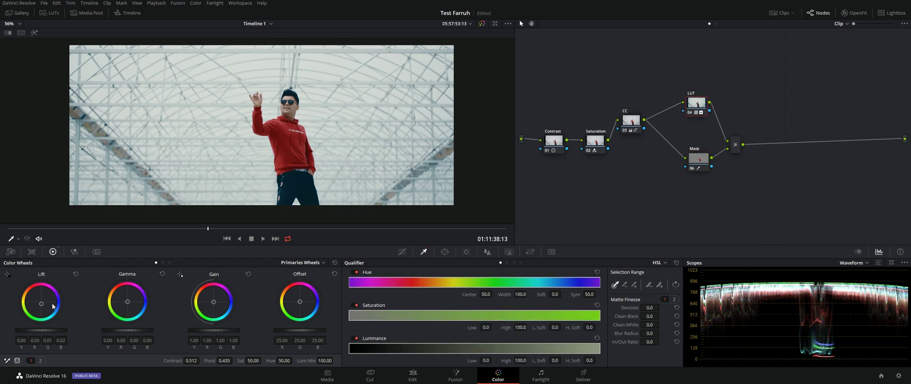
mouse_move(41, 304)
left_mouse_down()
mouse_move(34, 299)
mouse_move(41, 305)
left_mouse_up()
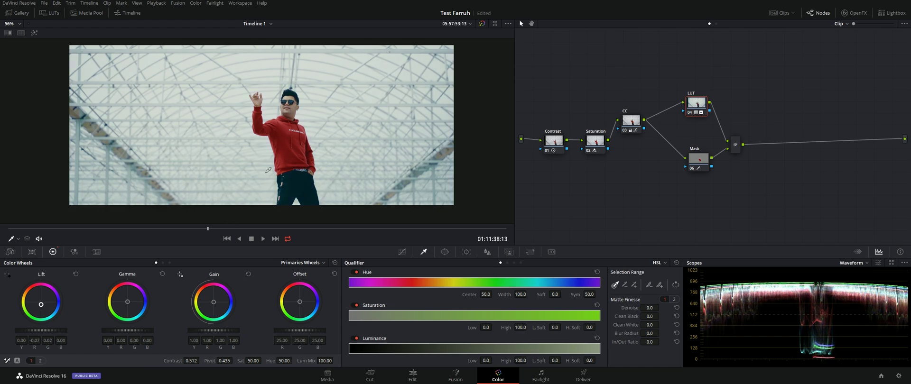
key("ctrl+s")
Tidy the node graph by raising the mixer node and moving the CC node
scroll(295, 147, "down", 1)
scroll(299, 149, "up", 2)
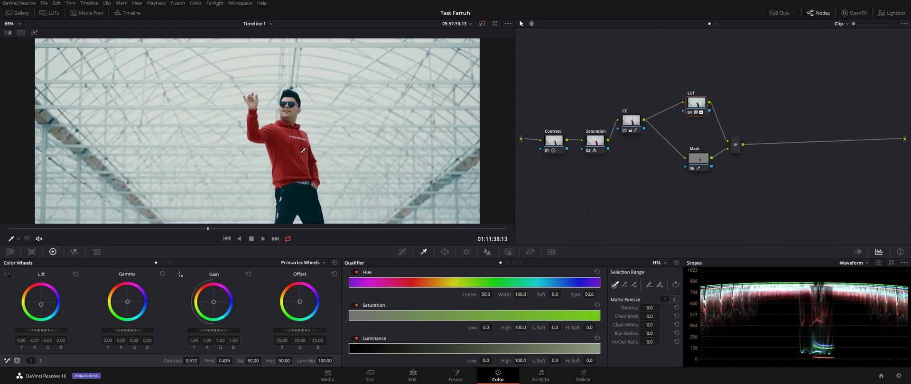
left_click_drag(736, 145, 735, 126)
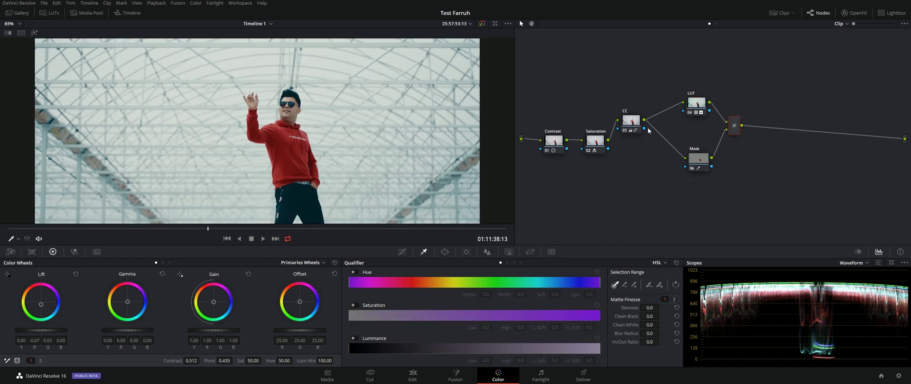
left_click_drag(630, 125, 637, 144)
Add serial node 07 after the mixer with Alt+S and label it 'Noise'
left_click(734, 126)
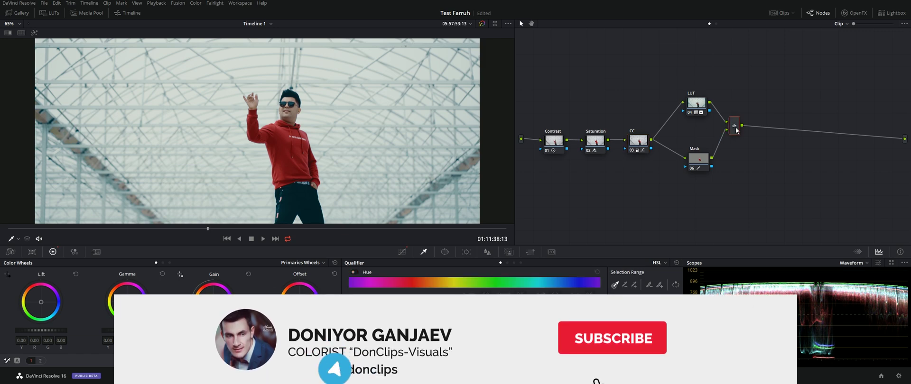
key("alt+s")
left_click_drag(769, 133, 766, 113)
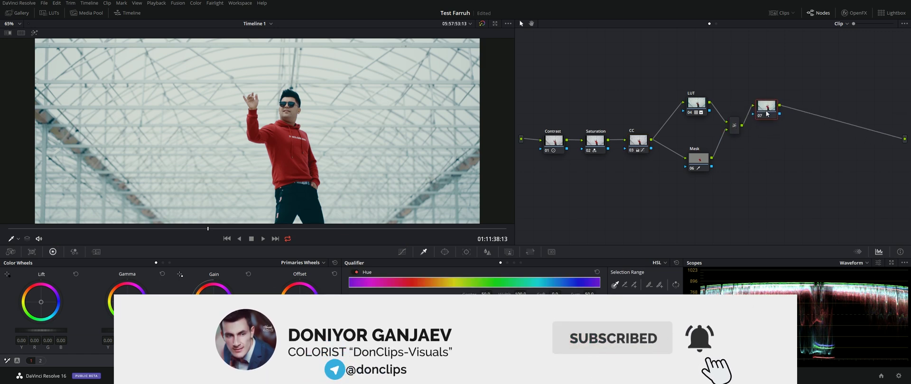
right_click(778, 120)
key("Escape")
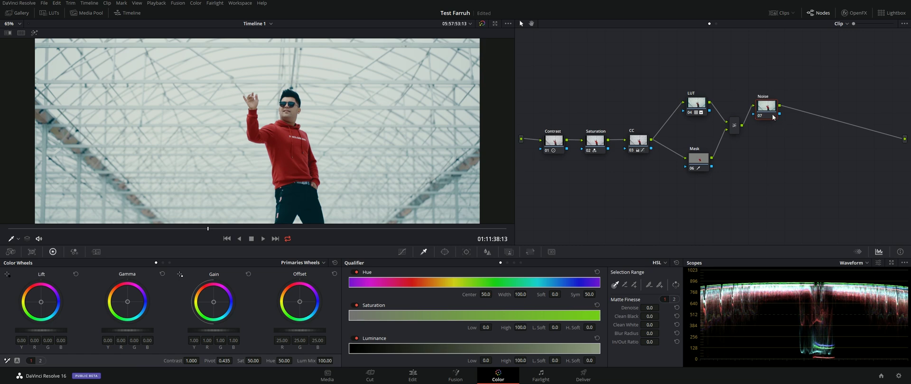
Move the Noise node, save the project, and tidy the layout with Cleanup Node Graph
left_click_drag(768, 110, 792, 135)
key("ctrl+s")
left_click(854, 13)
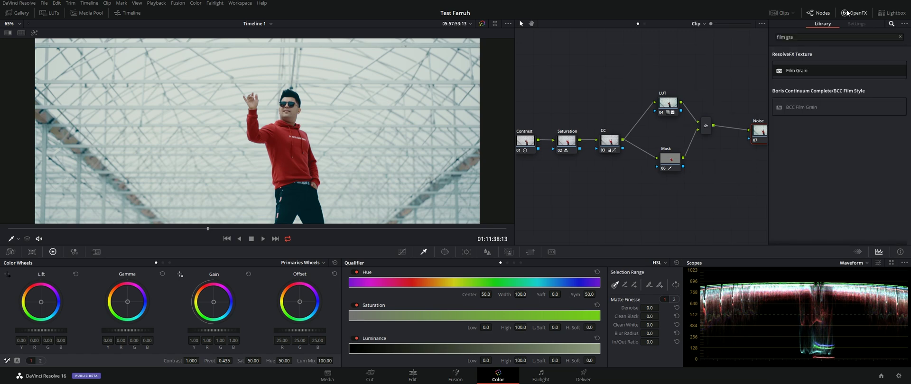
right_click(720, 172)
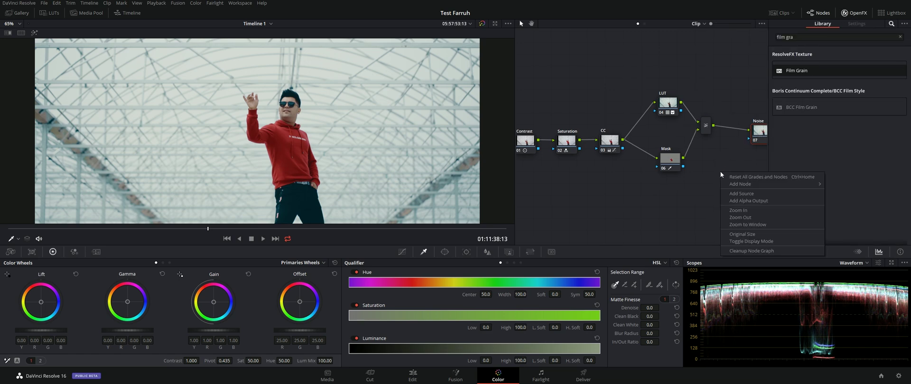
left_click(732, 250)
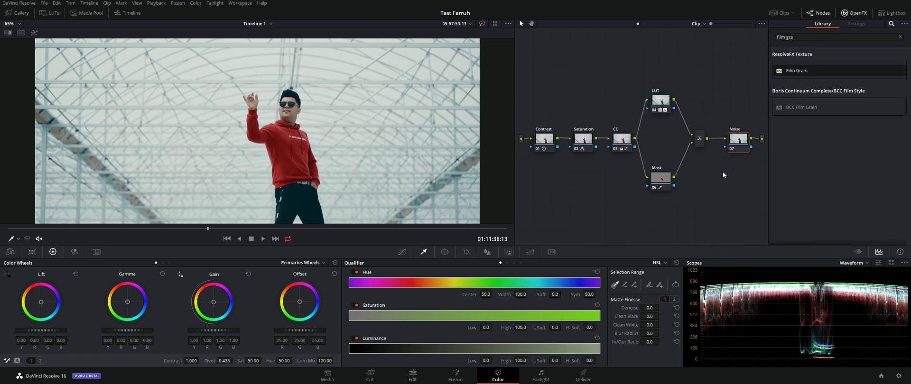
right_click(699, 92)
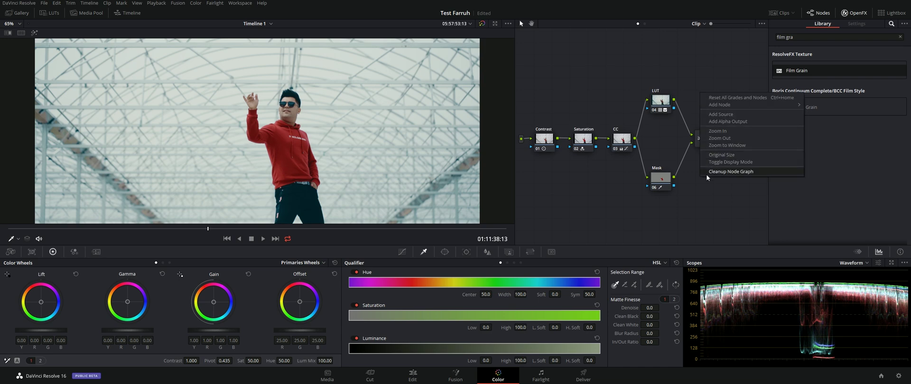
left_click(723, 206)
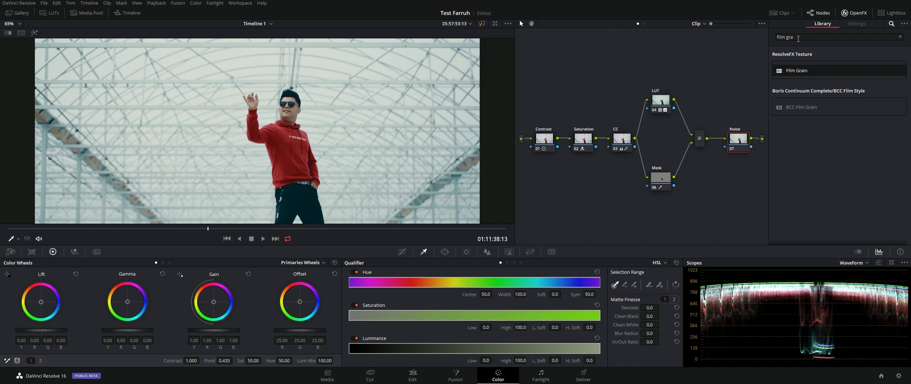
Search OpenFX for 'film g' and drop Film Grain onto the Noise node
left_click(798, 37)
type("film g")
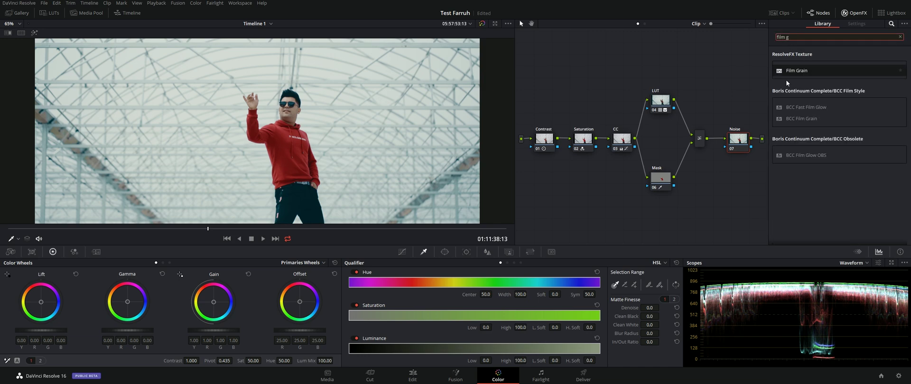
left_click_drag(787, 72, 739, 148)
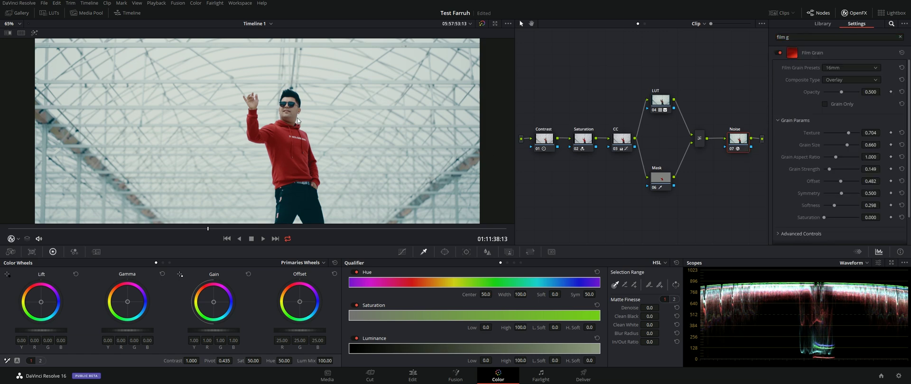
Try the 35mm Reversal BW Film Grain preset on the Noise node
scroll(297, 118, "up", 3)
scroll(297, 120, "up", 2)
scroll(322, 154, "up", 2)
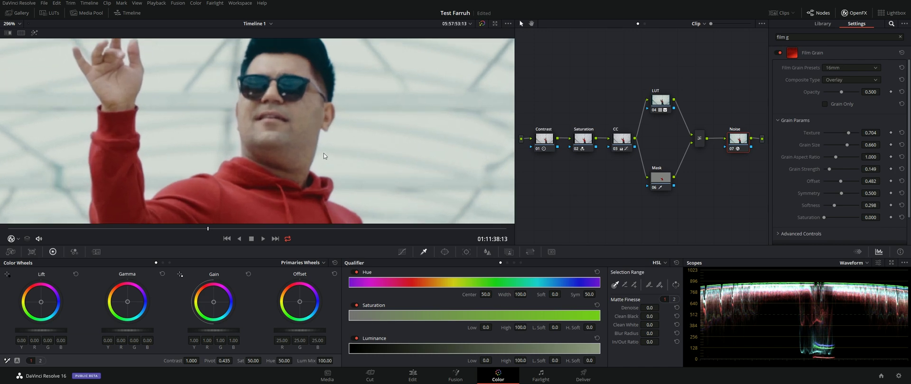
scroll(243, 162, "down", 1)
scroll(284, 150, "down", 1)
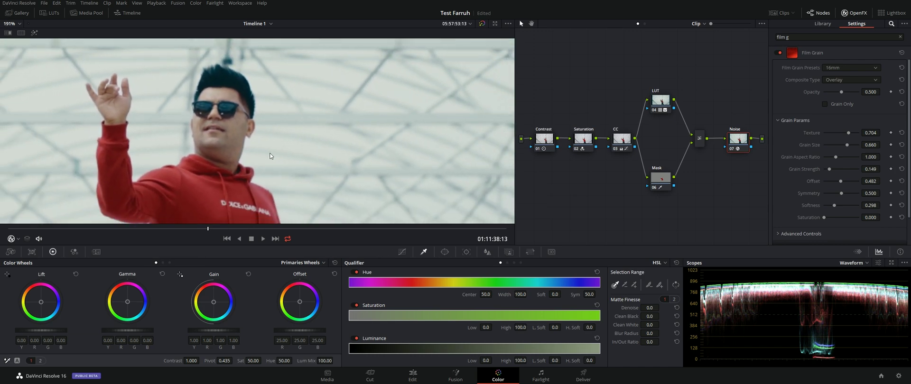
left_click(846, 68)
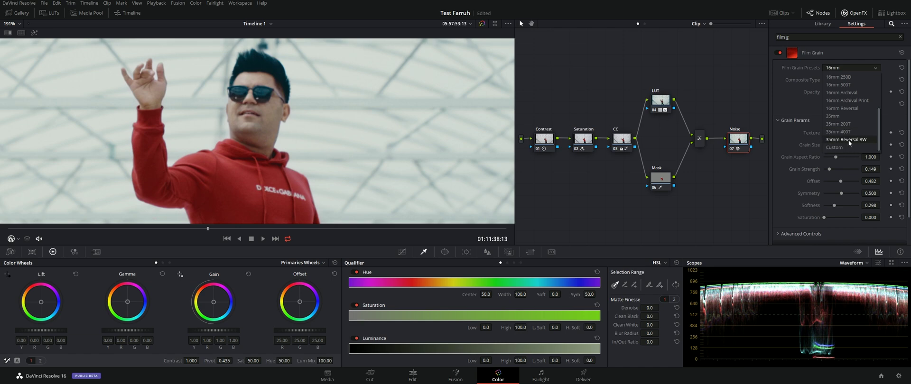
left_click(846, 140)
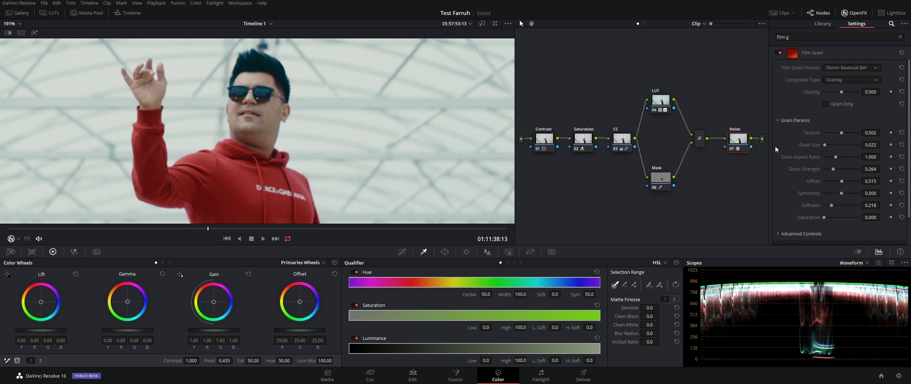
Switch the Film Grain preset to 16mm 250D (grain size 0.409, texture 0.726)
left_click(840, 70)
scroll(849, 121, "up", 1)
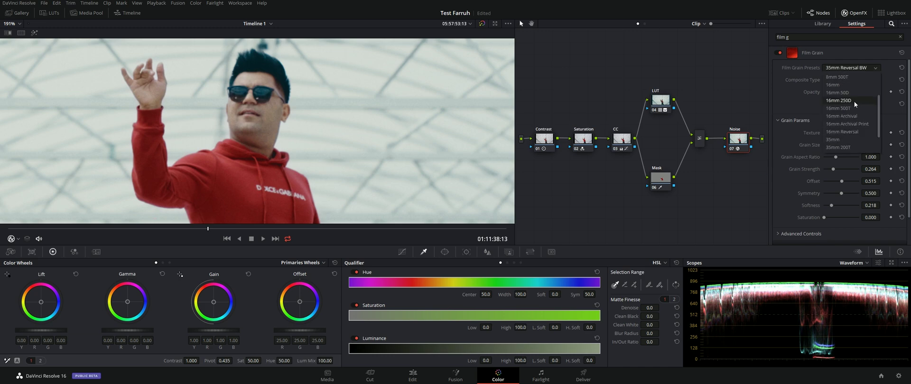
left_click(854, 101)
scroll(278, 127, "up", 2)
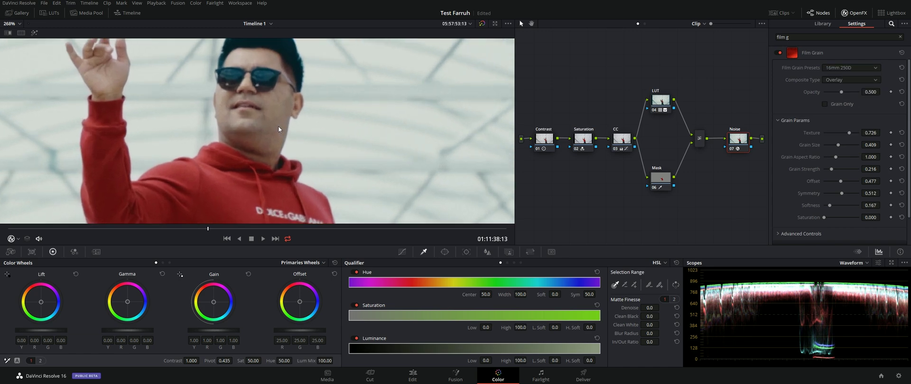
scroll(308, 131, "up", 1)
scroll(309, 131, "down", 2)
scroll(332, 142, "down", 2)
scroll(332, 151, "down", 2)
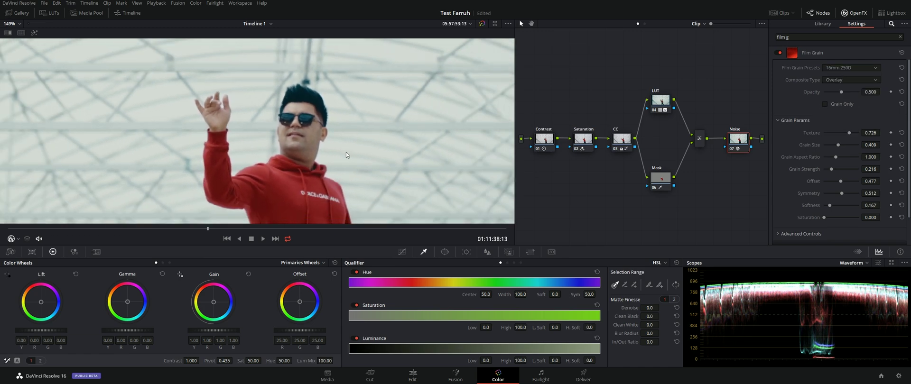
scroll(316, 162, "down", 2)
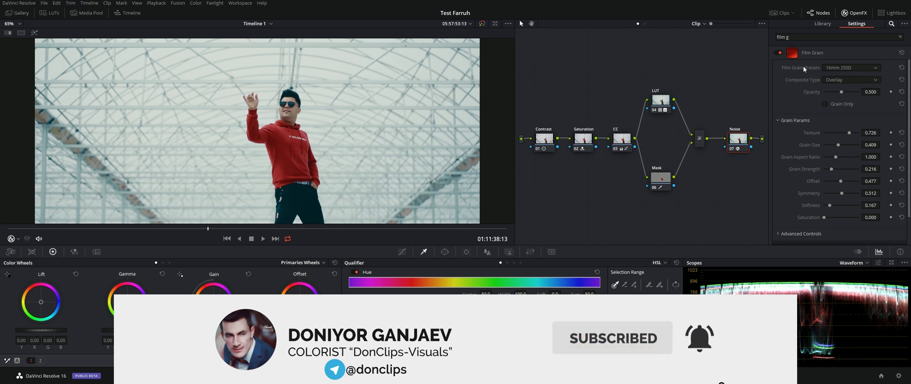
Close the OpenFX settings panel to reveal the full node graph ending in the Noise node
left_click(861, 15)
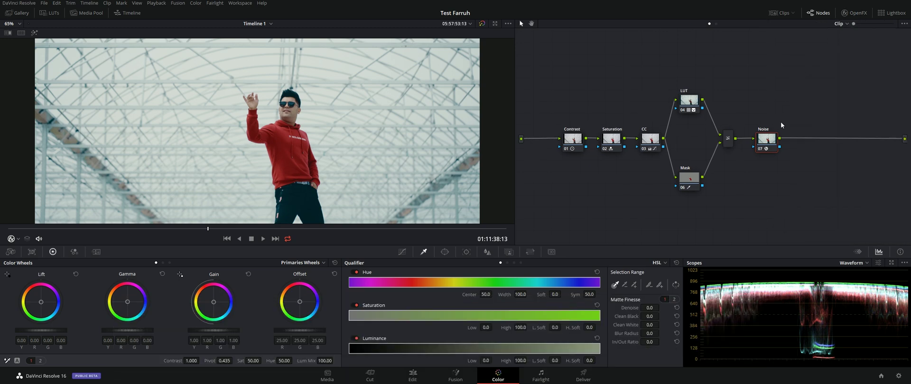